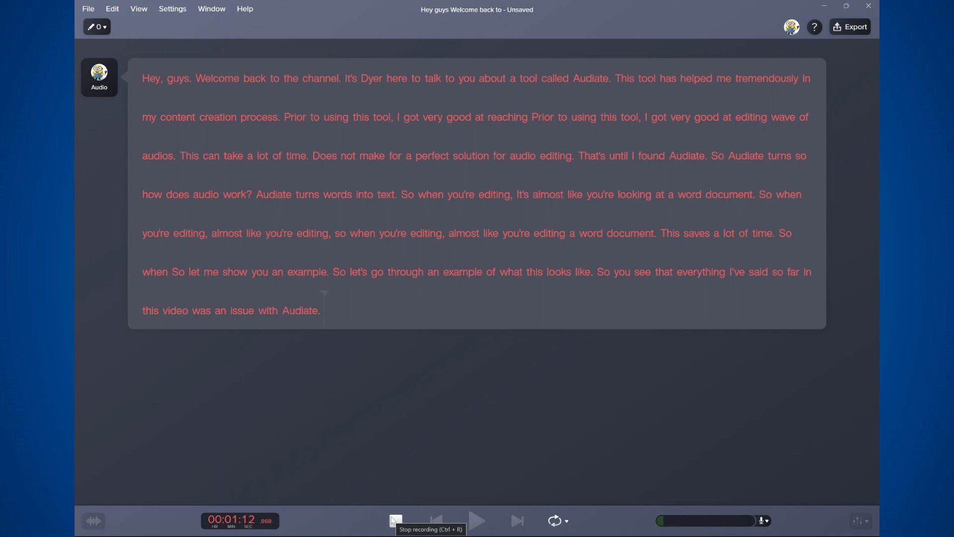
# Step: Stop the recording and delete the phrases "Prior to using this tool, I got very good at reaching..." and "So let me show you an example..."
pyautogui.click(394, 519)
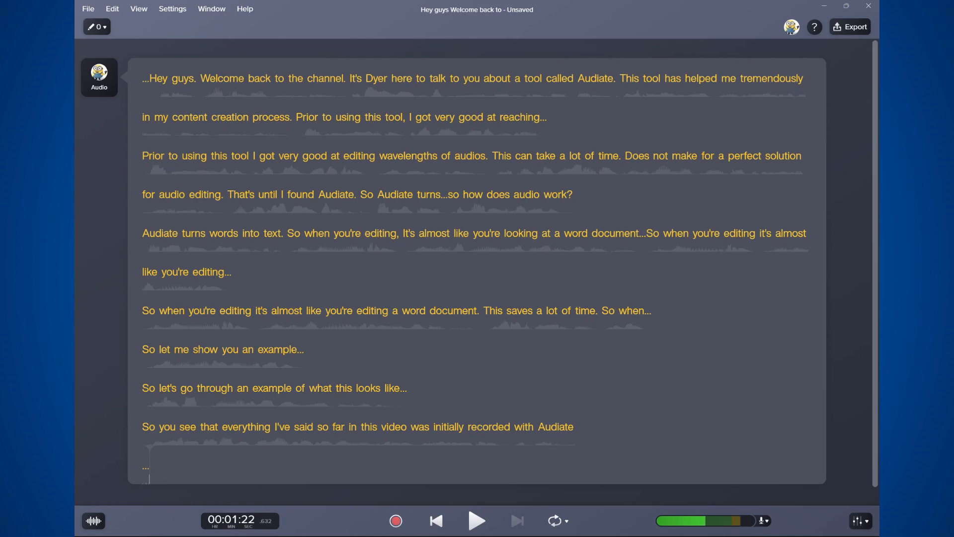
pyautogui.moveTo(297, 117); pyautogui.dragTo(540, 117)
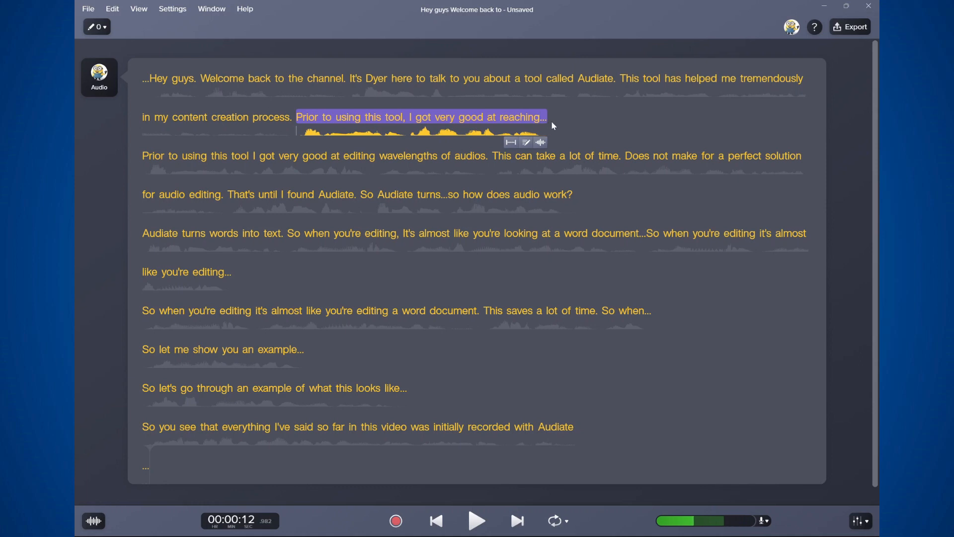
pyautogui.press('Delete')
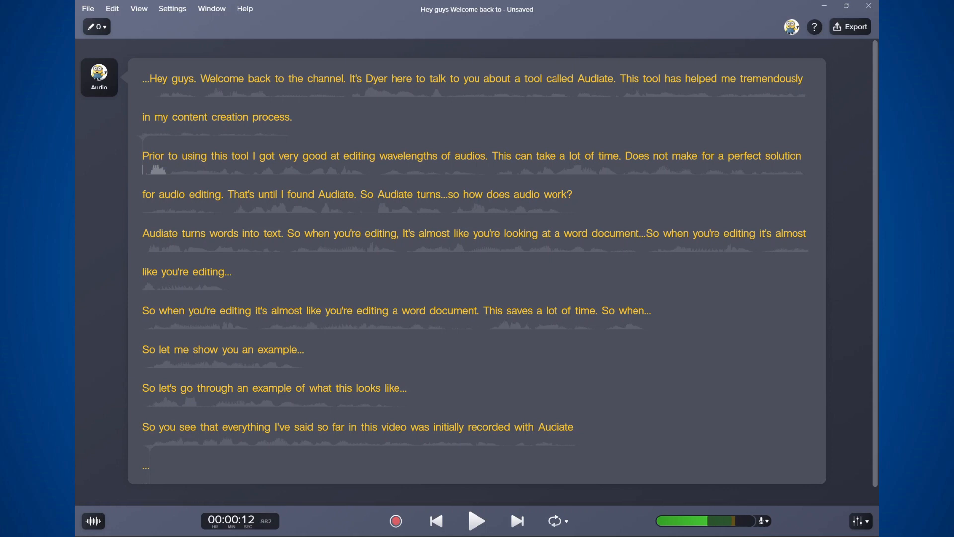
pyautogui.moveTo(144, 350); pyautogui.dragTo(330, 360)
pyautogui.press('Delete')
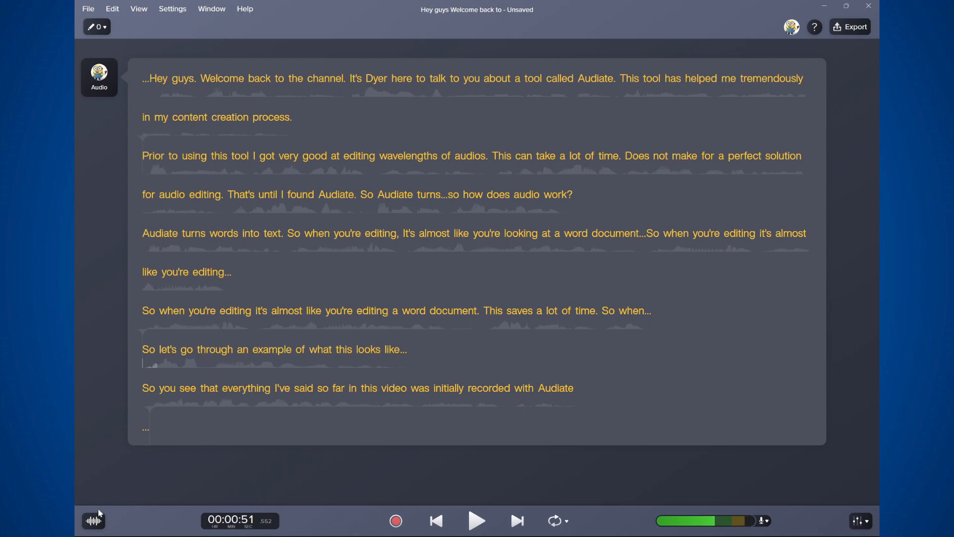
# Step: View the audio around "So let's go through an example" in the Waveform Editor
pyautogui.click(92, 522)
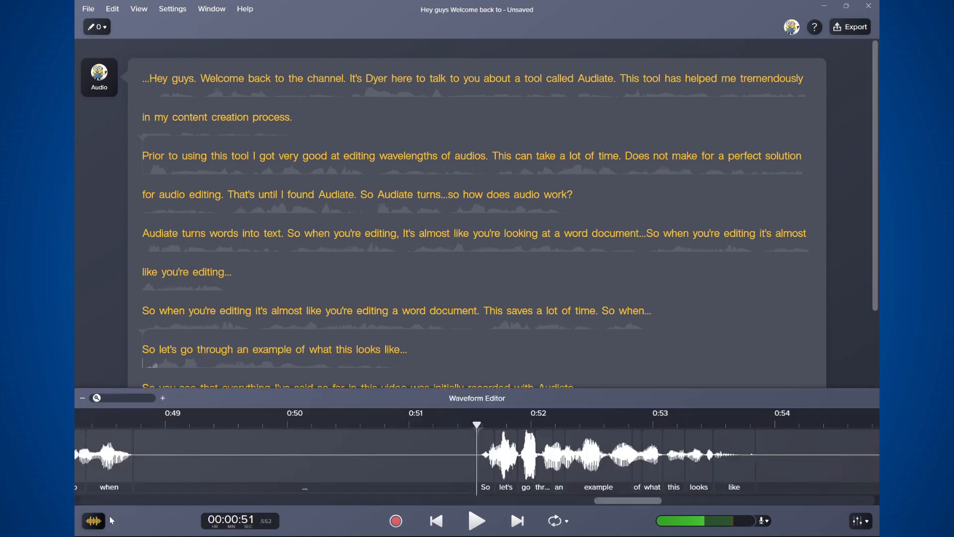
pyautogui.hscroll(5, 507, 459)
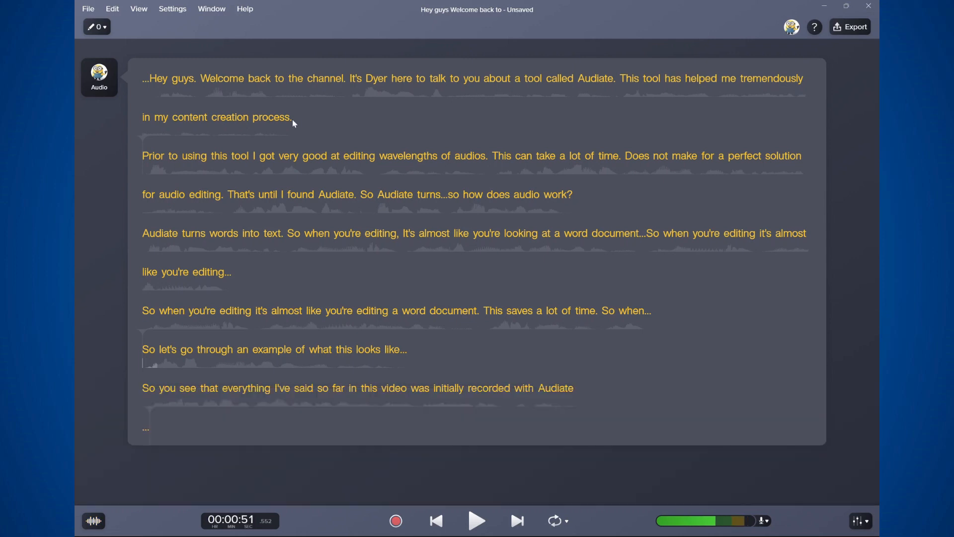
# Step: Remove the period after "process" in the first paragraph and insert silence after that word
pyautogui.click(293, 121)
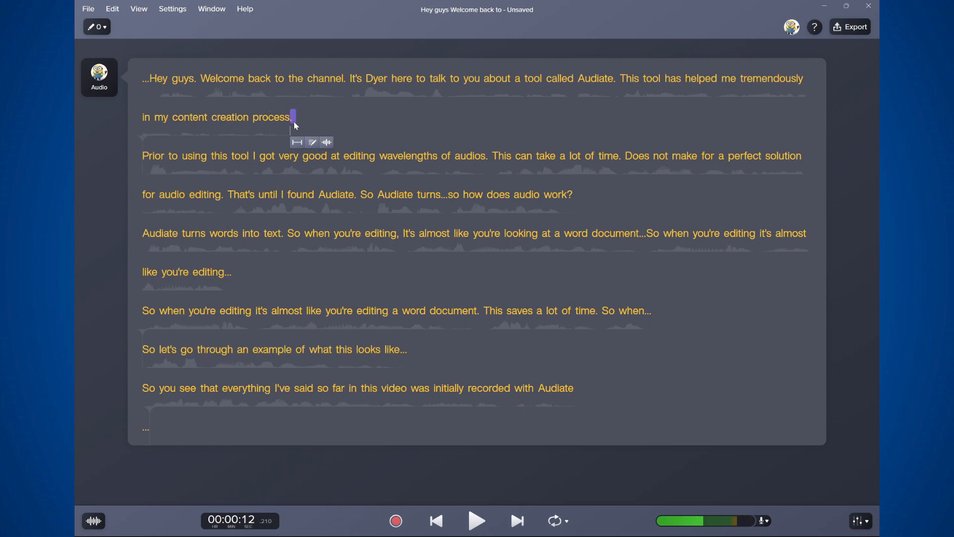
pyautogui.press('BackSpace')
pyautogui.press('BackSpace')
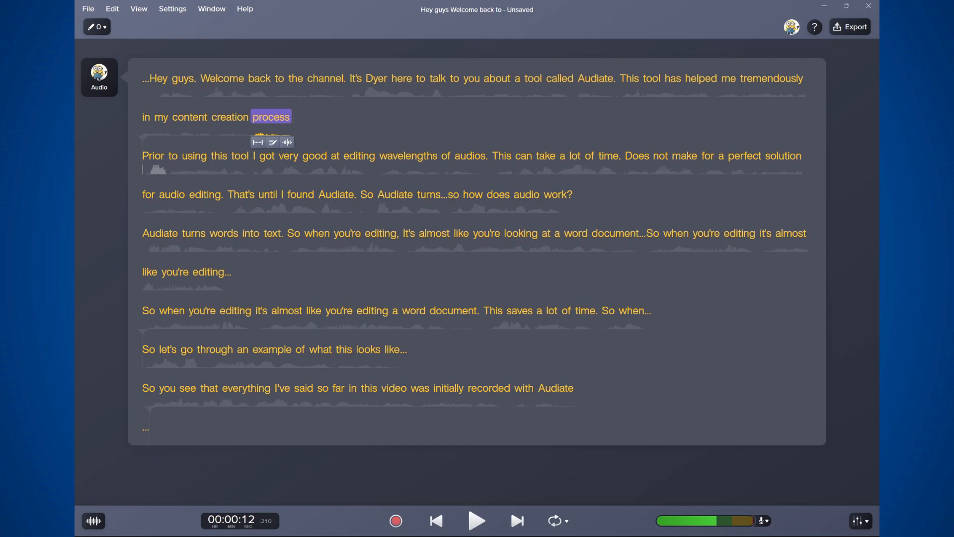
pyautogui.rightClick(290, 124)
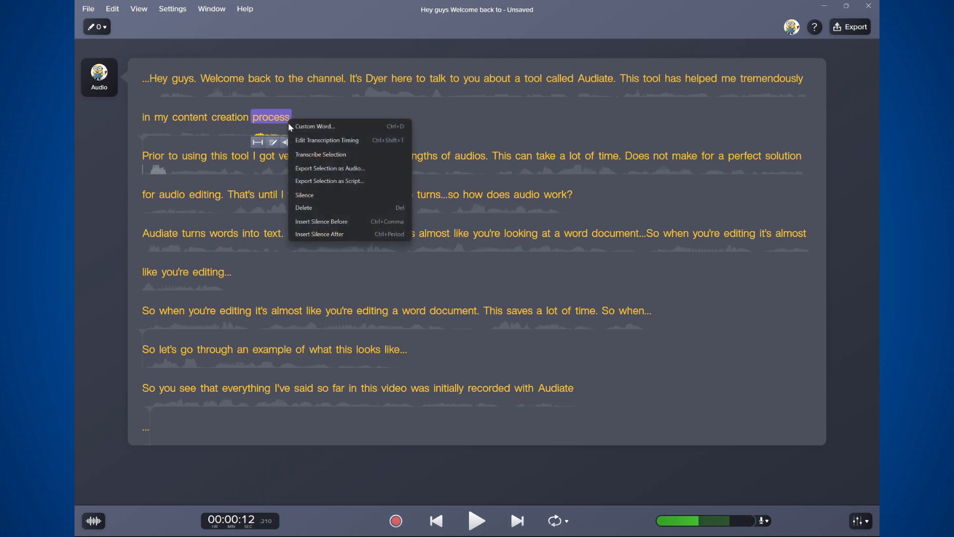
pyautogui.click(347, 233)
pyautogui.click(390, 154)
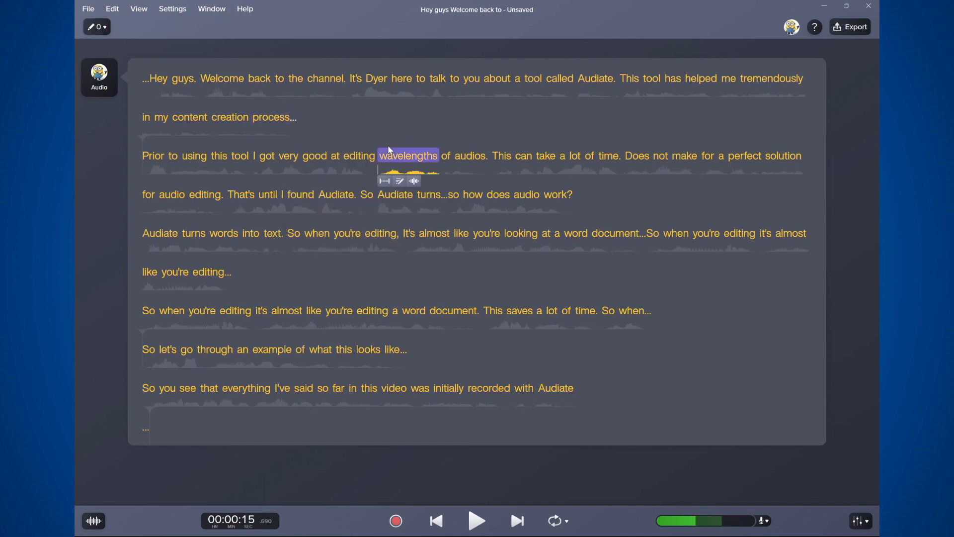
# Step: Shorten the silence after "process" by deleting about 0.3 s of it in the Waveform Editor, and close the editor
pyautogui.click(270, 117)
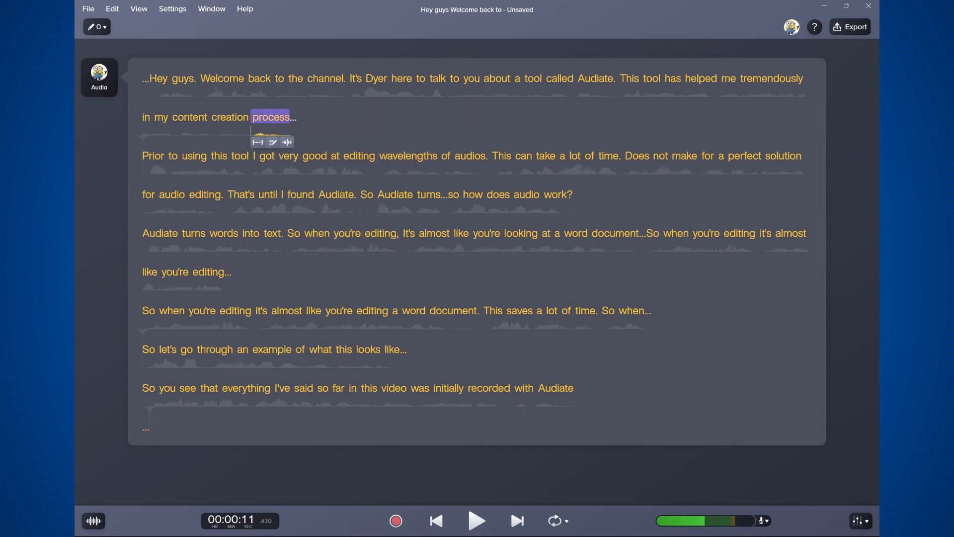
pyautogui.click(94, 521)
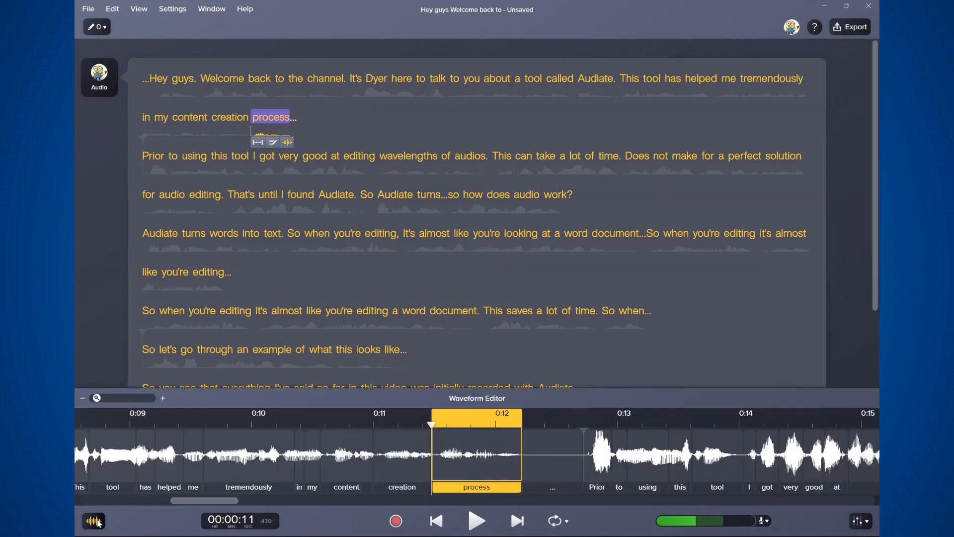
pyautogui.click(545, 468)
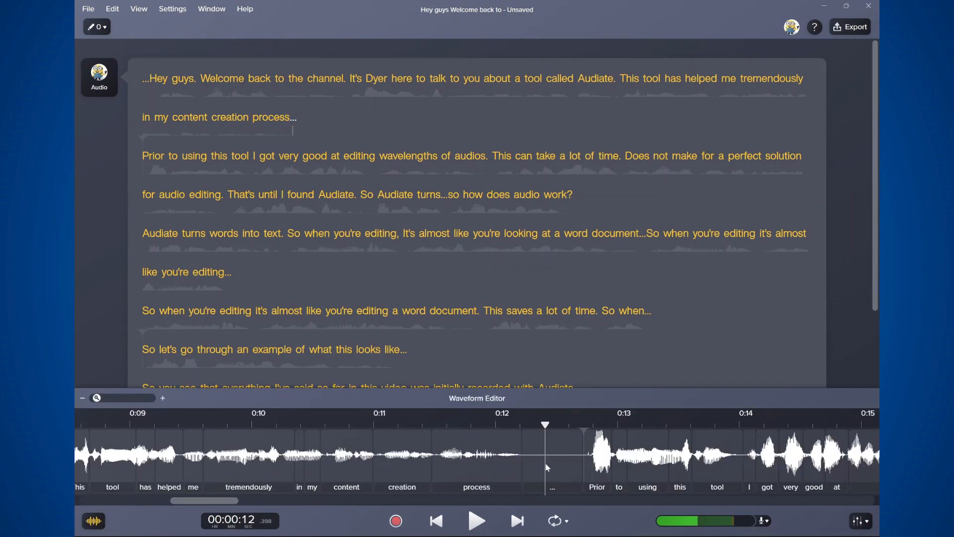
pyautogui.moveTo(527, 467); pyautogui.dragTo(565, 459)
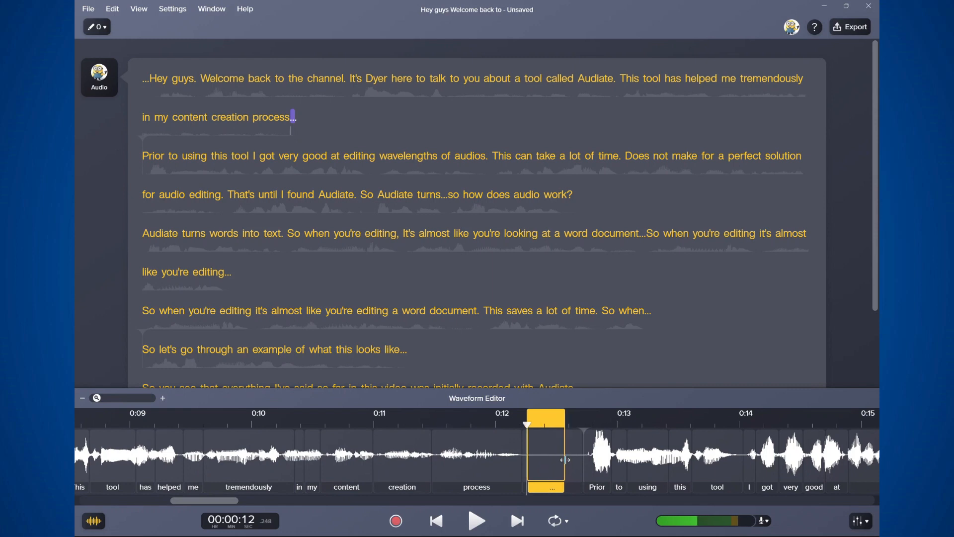
pyautogui.press('Delete')
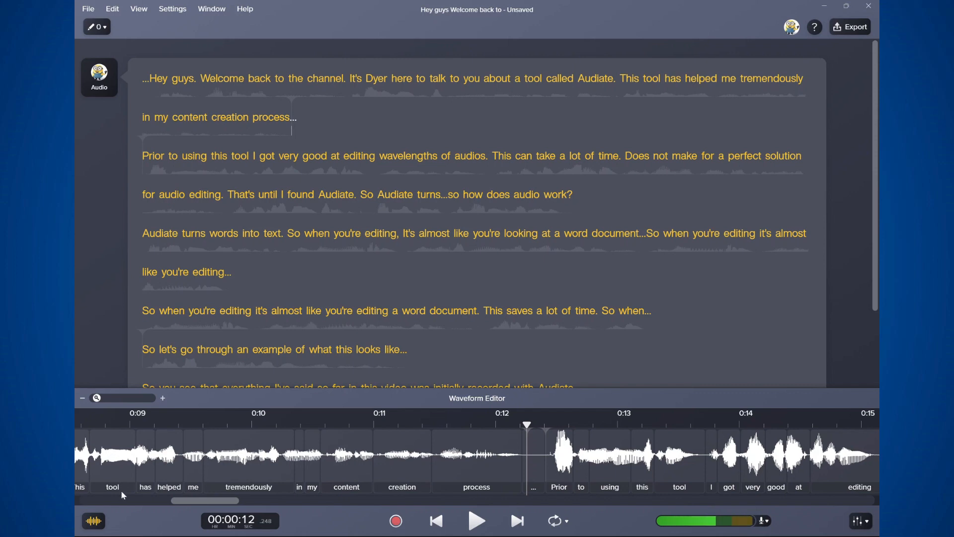
pyautogui.click(97, 522)
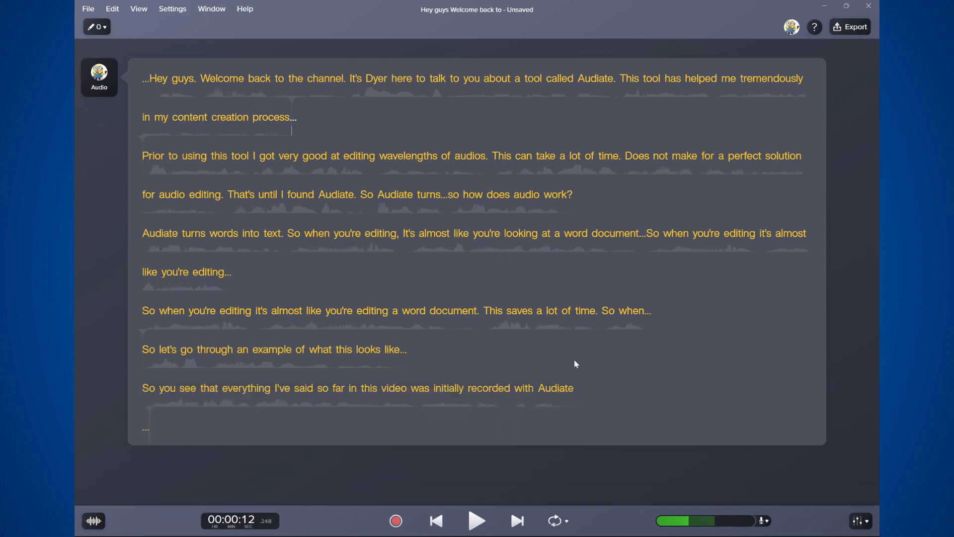
pyautogui.moveTo(582, 394); pyautogui.dragTo(143, 78)
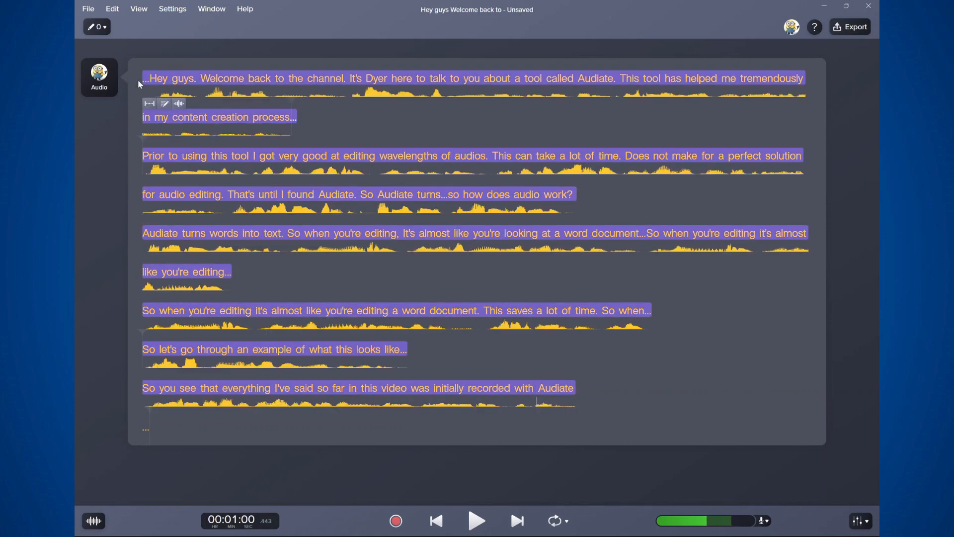
pyautogui.doubleClick(409, 170)
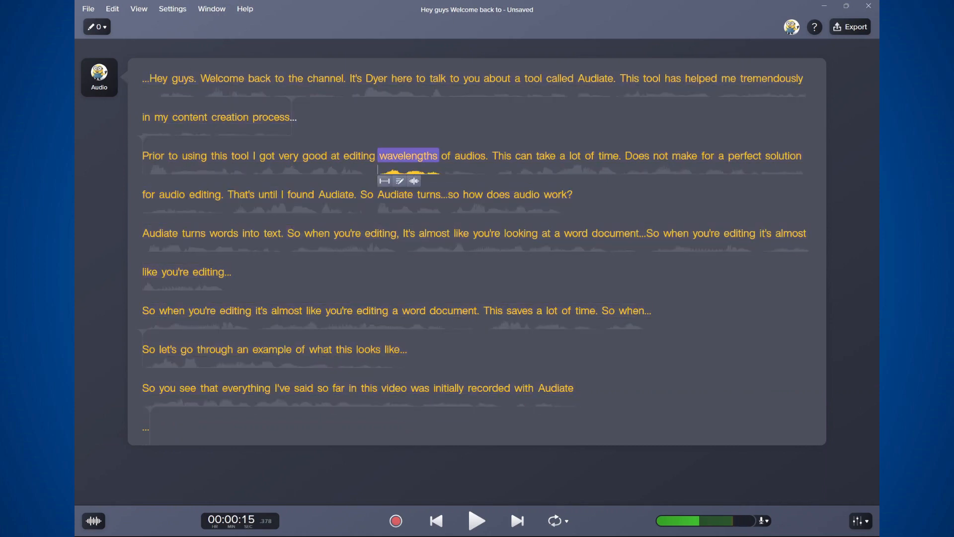
# Step: Copy "Welcome back to the channel" from the opening, paste it after the last sentence of the transcript, and undo the paste
pyautogui.moveTo(201, 79); pyautogui.dragTo(344, 79)
pyautogui.hotkey('ctrl', 'c')
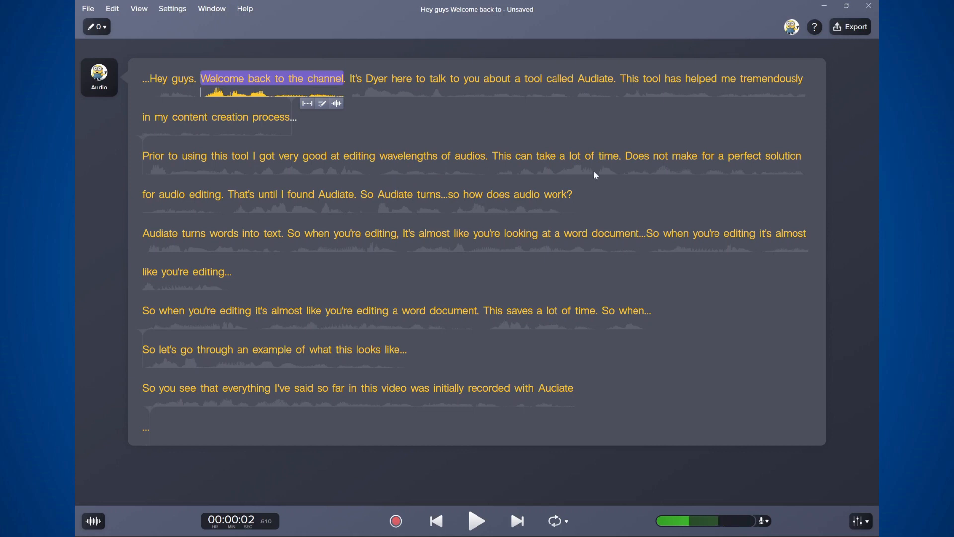
pyautogui.click(222, 429)
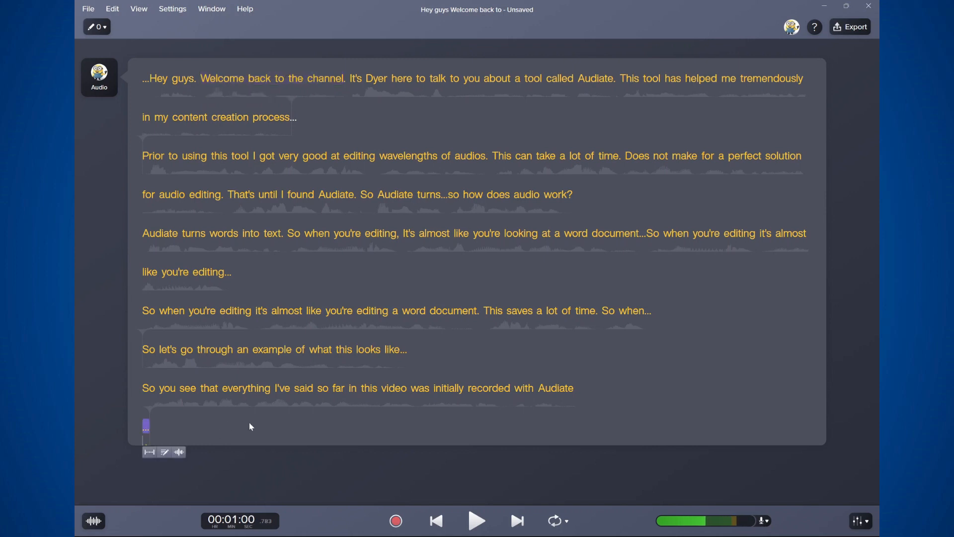
pyautogui.hotkey('ctrl', 'v')
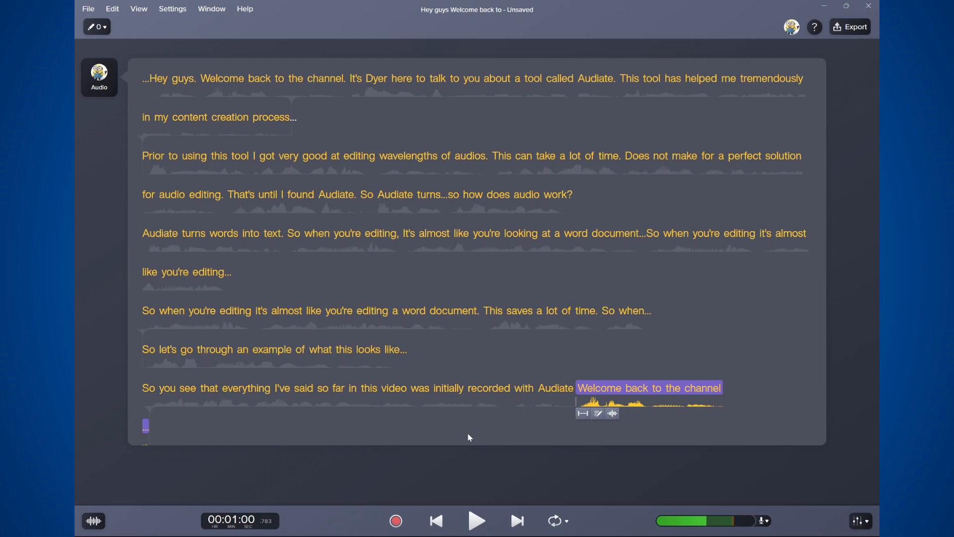
pyautogui.hotkey('ctrl', 'z')
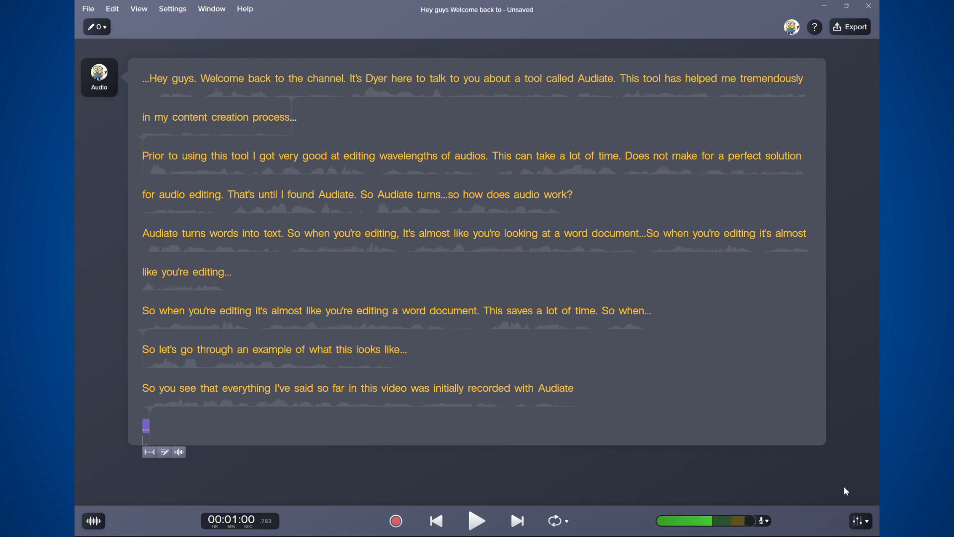
# Step: Add the Remove Plosives effect to the audio and set its processing amount to 43
pyautogui.click(866, 522)
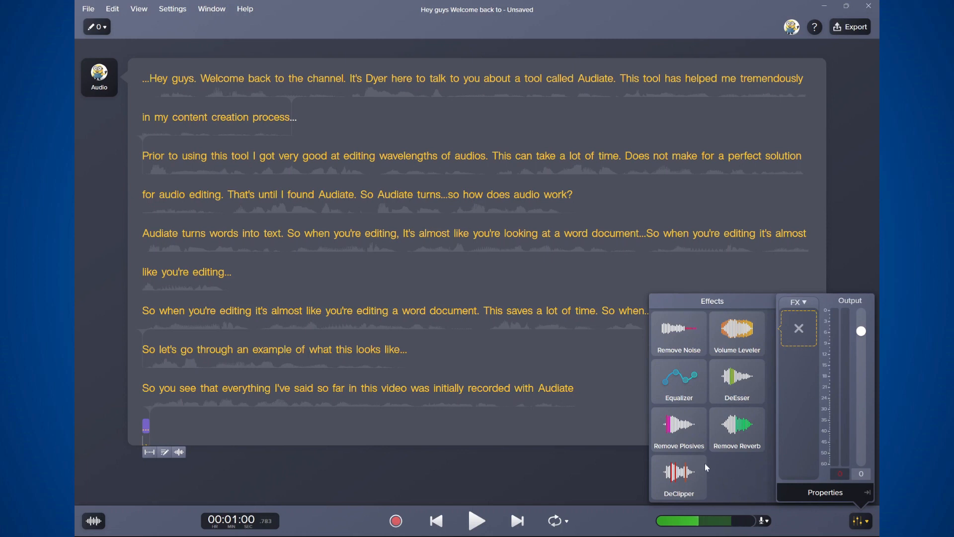
pyautogui.click(683, 433)
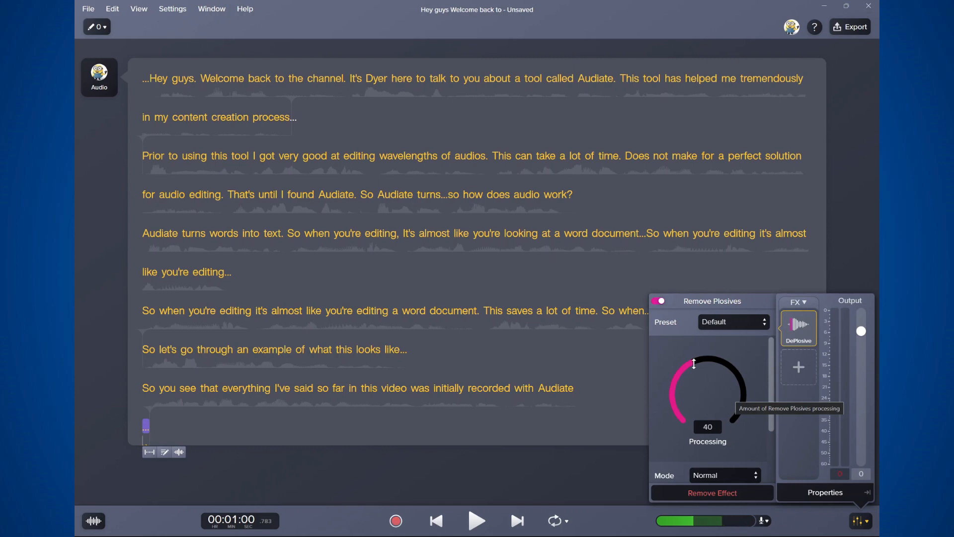
pyautogui.moveTo(690, 361)
pyautogui.mouseDown()
pyautogui.moveTo(726, 361)
pyautogui.moveTo(682, 365)
pyautogui.mouseUp()
pyautogui.moveTo(725, 349); pyautogui.dragTo(738, 362)
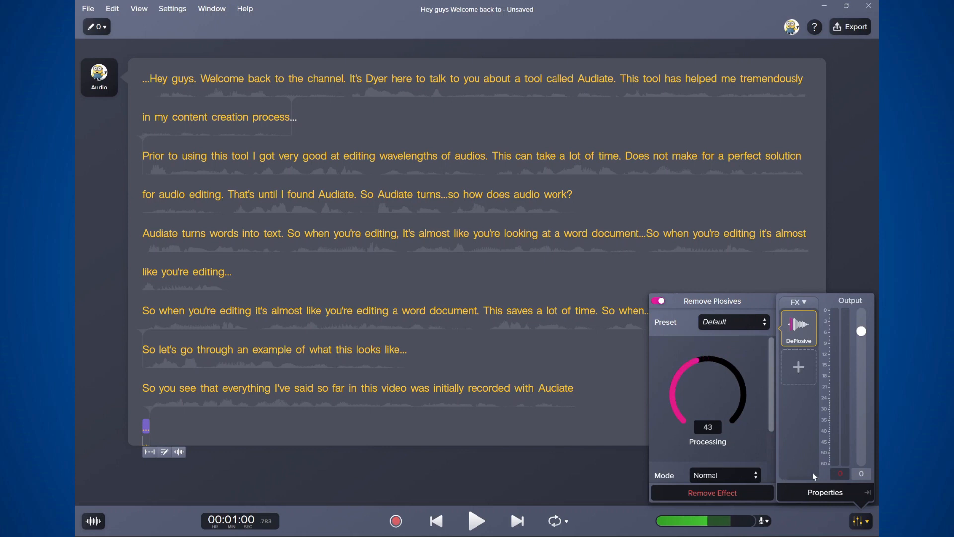
pyautogui.click(797, 377)
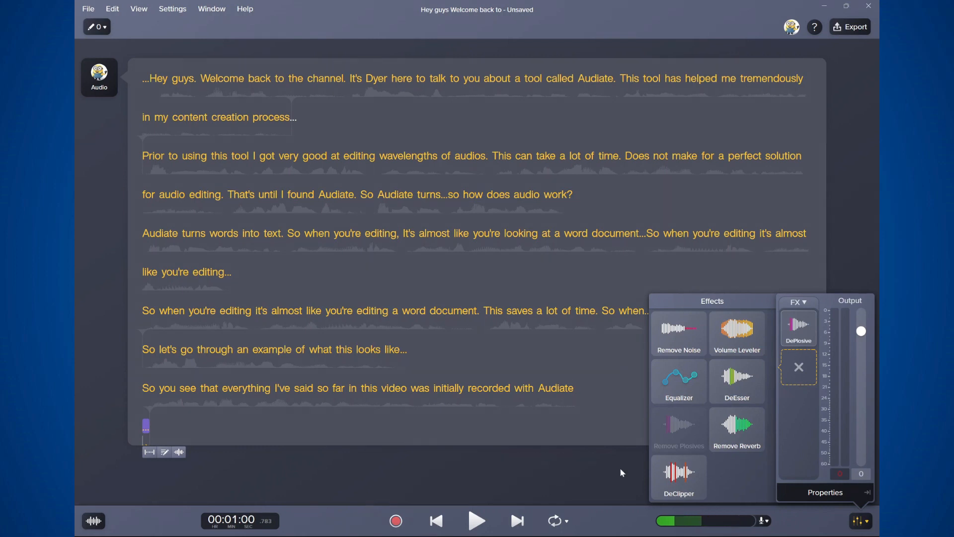
pyautogui.click(570, 452)
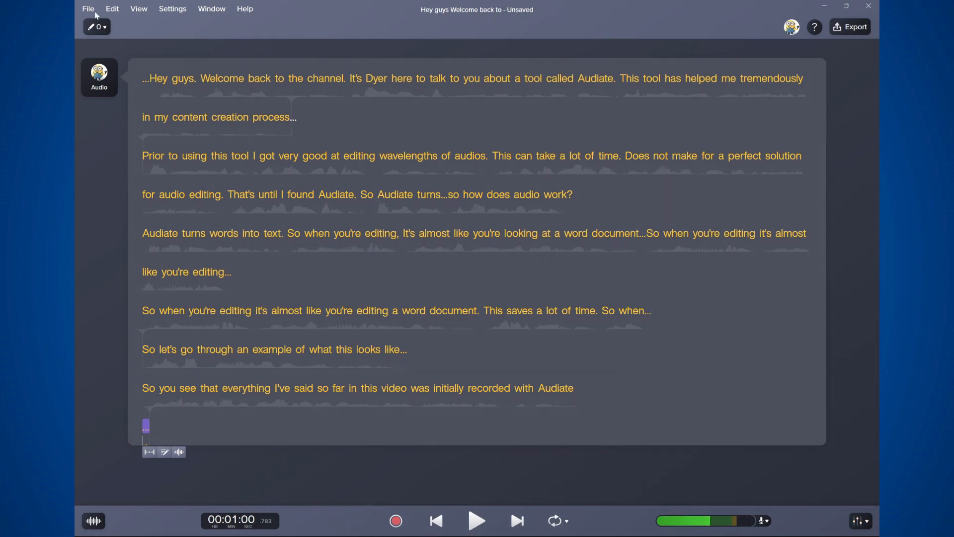
# Step: Review the preset, file format and channel options for exporting the audio to a file, and cancel the export
pyautogui.click(865, 29)
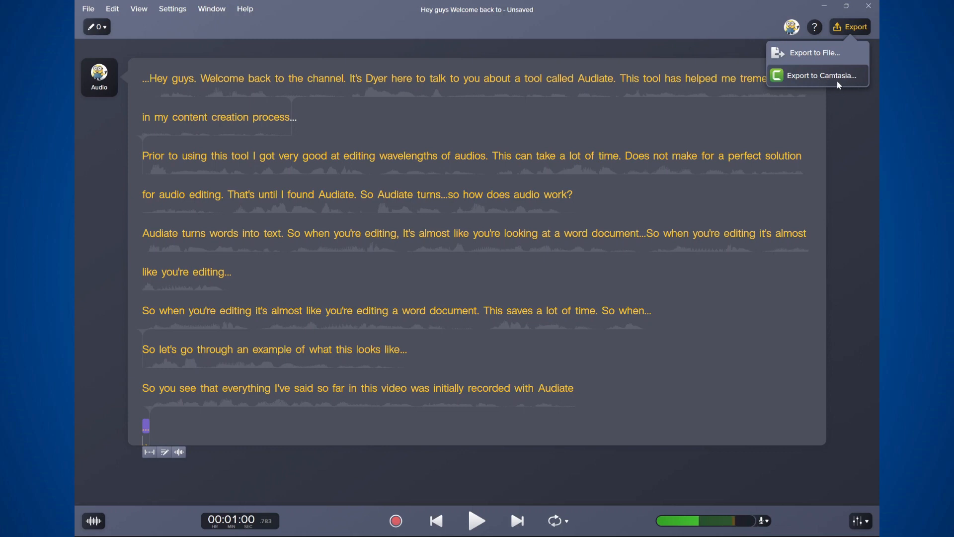
pyautogui.click(827, 54)
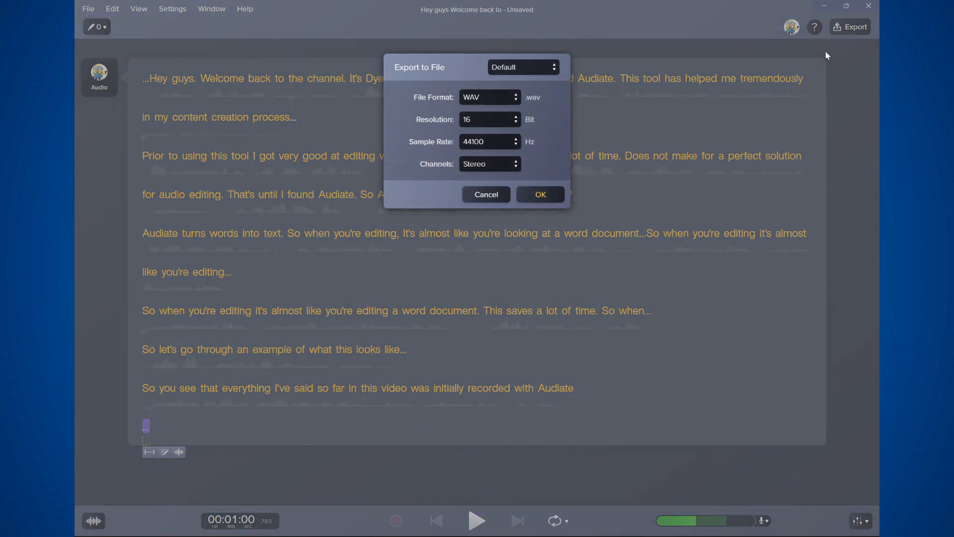
pyautogui.click(535, 77)
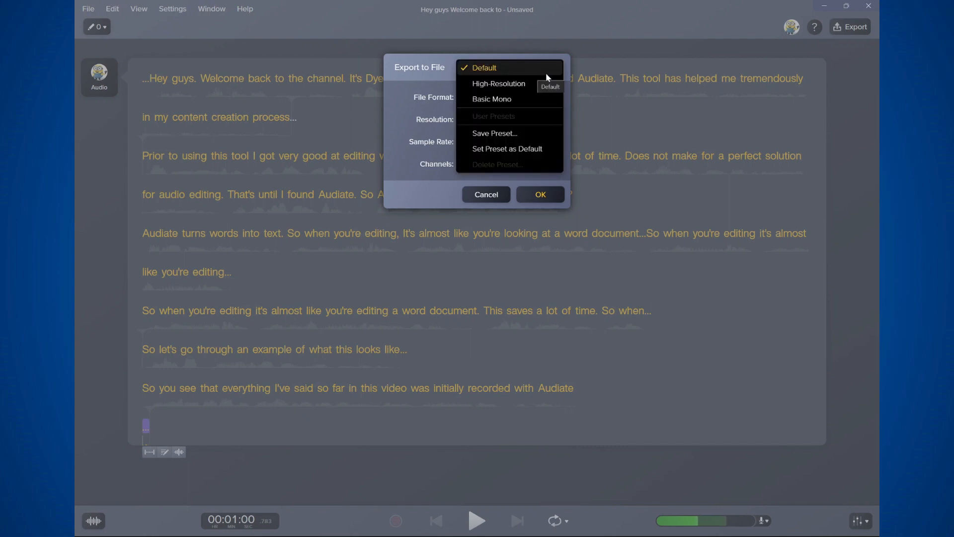
pyautogui.click(442, 88)
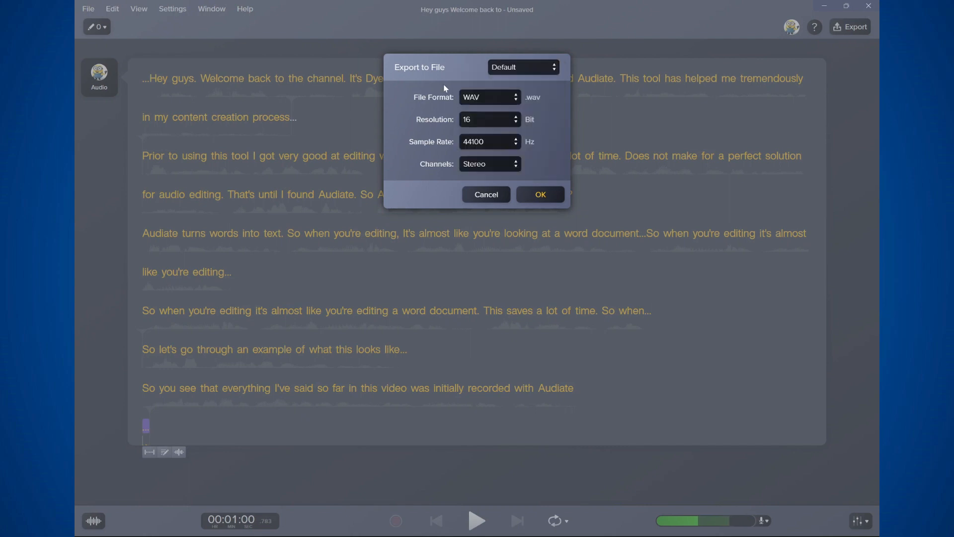
pyautogui.click(519, 102)
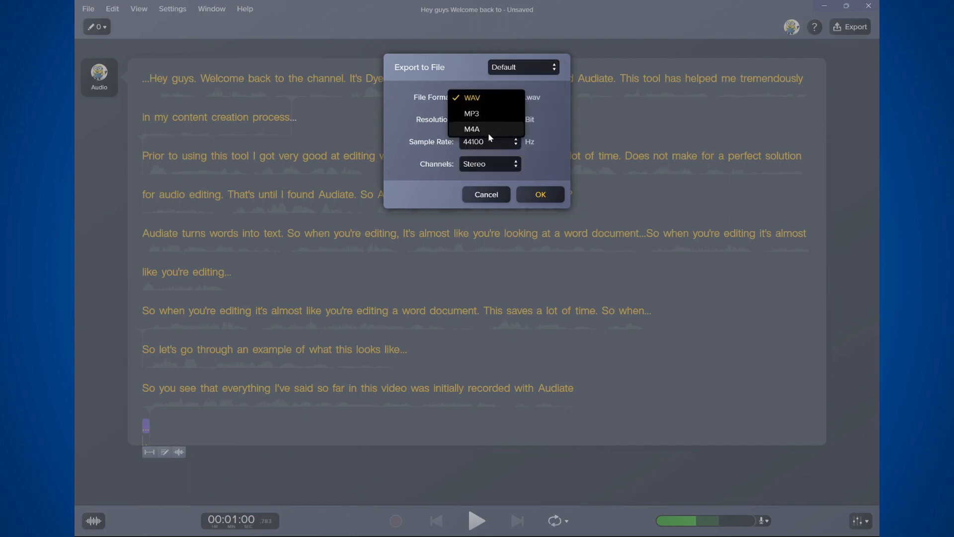
pyautogui.click(549, 144)
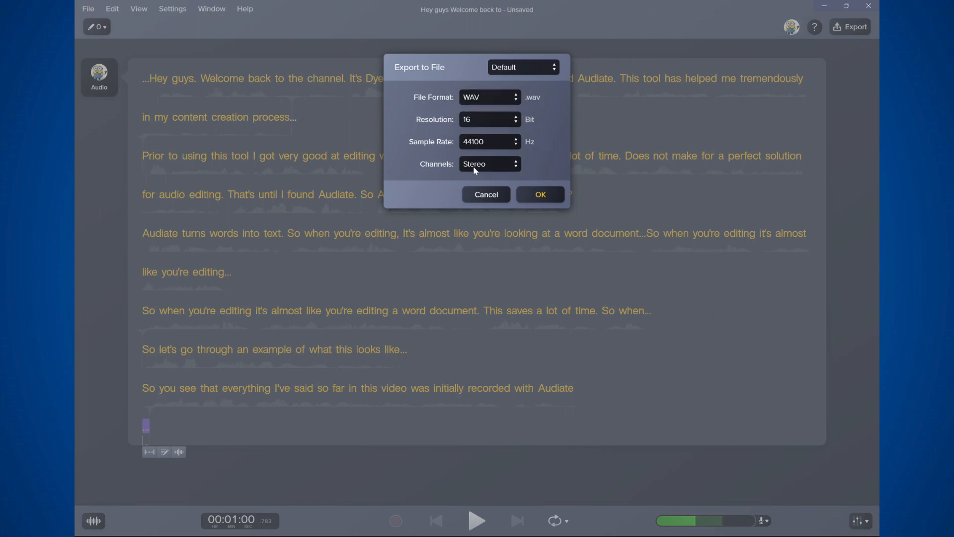
pyautogui.click(502, 164)
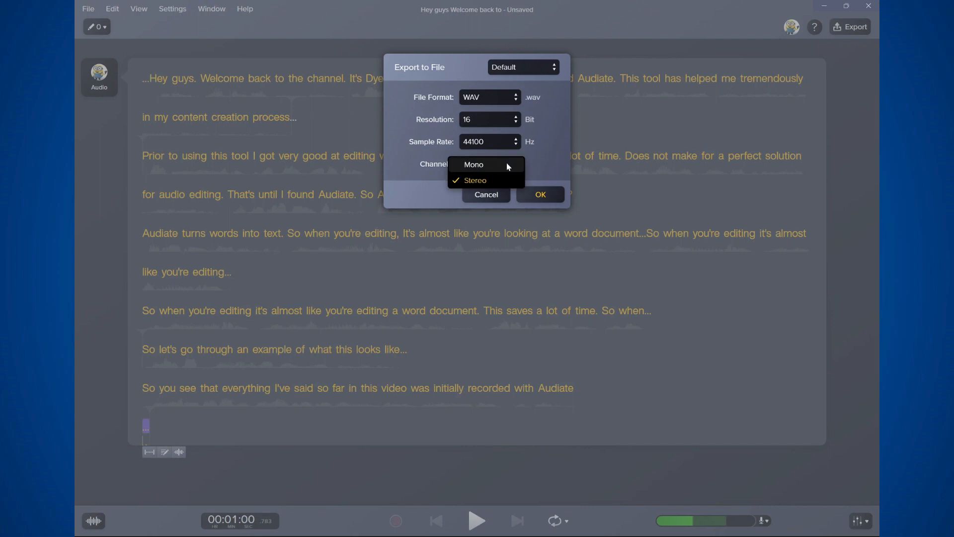
pyautogui.click(543, 163)
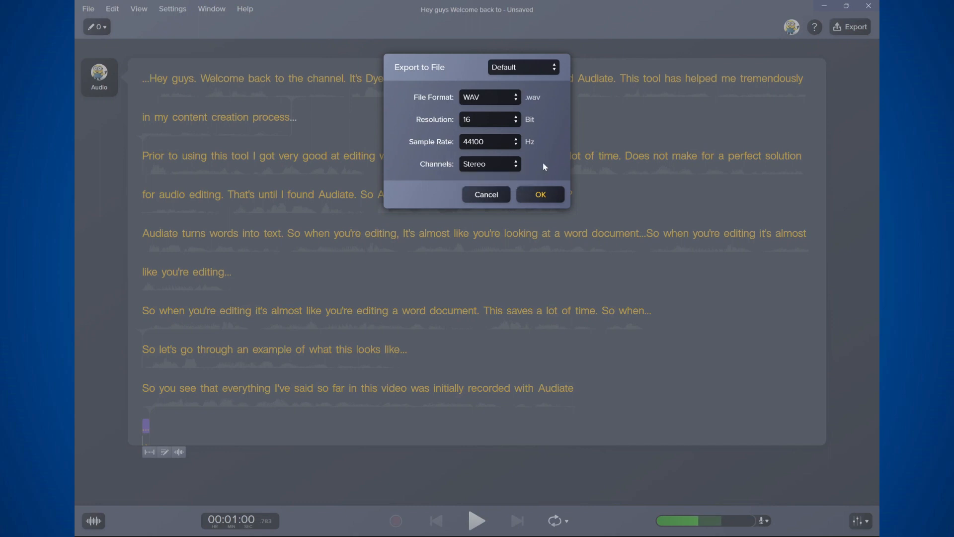
pyautogui.click(499, 195)
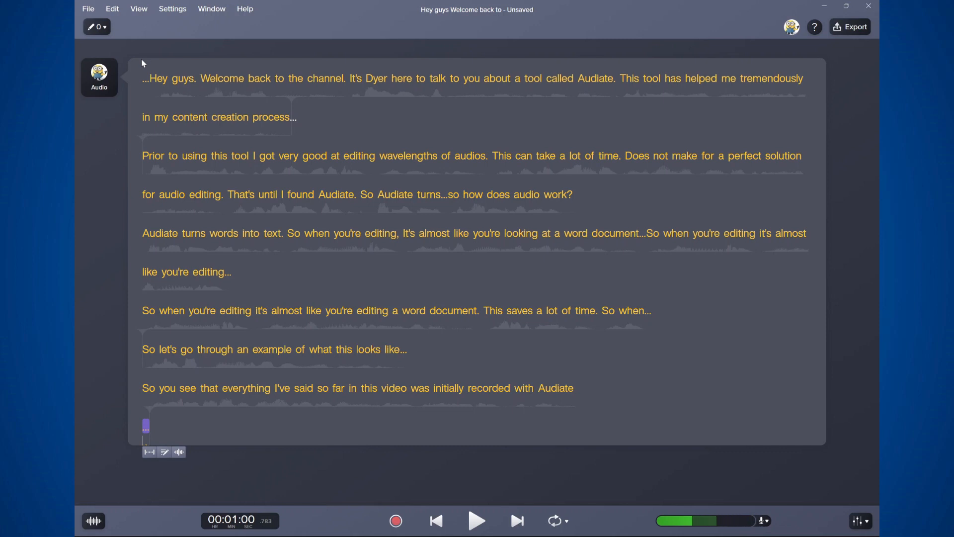
# Step: Browse for audio or text files to import into the project, and cancel without importing any
pyautogui.click(89, 9)
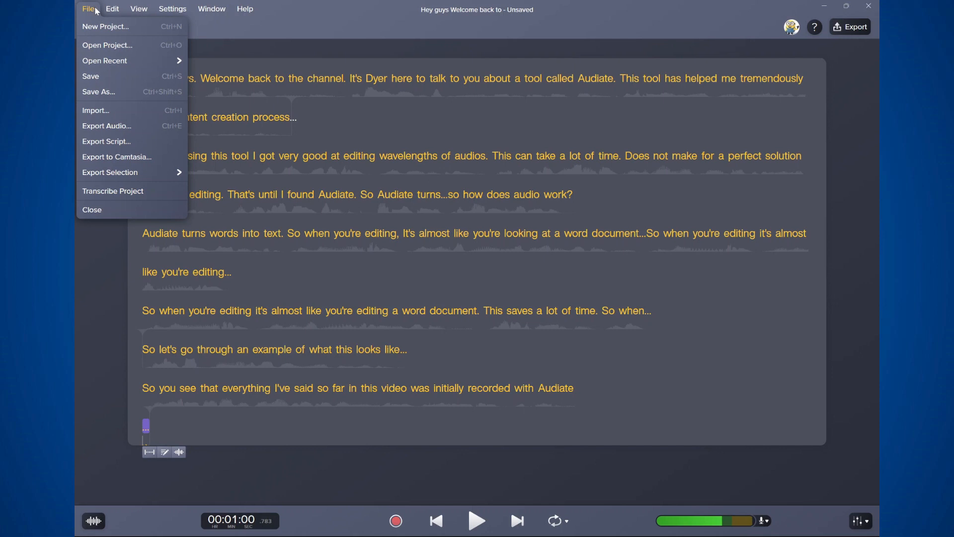
pyautogui.click(124, 112)
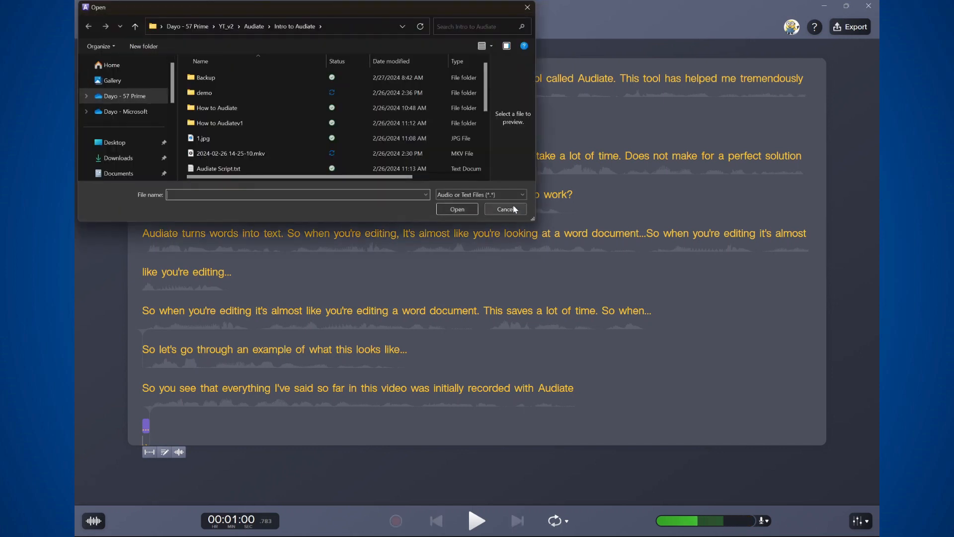
pyautogui.click(513, 209)
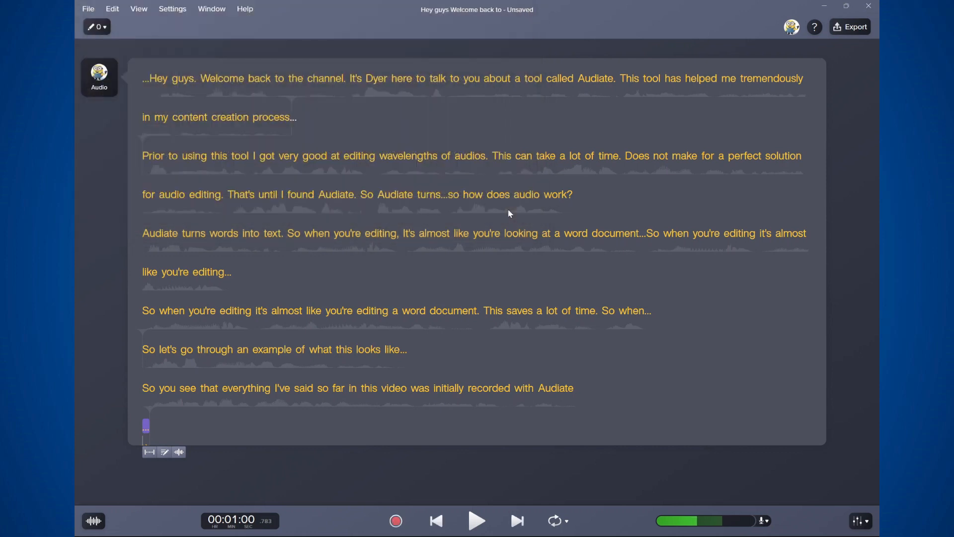